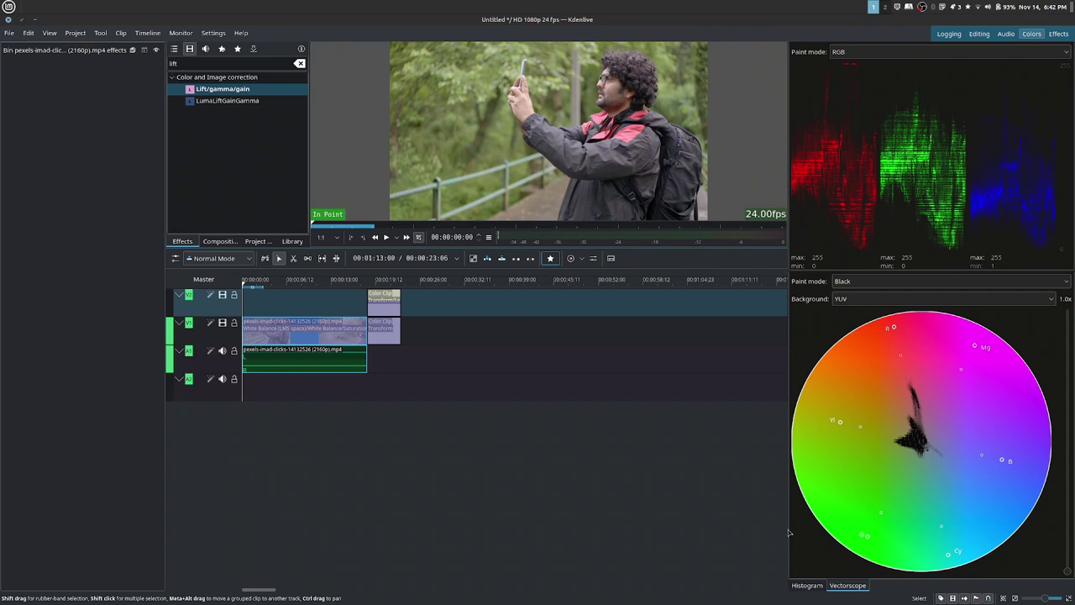
Turn on the vectorscope's 75% box, axis and I/Q line guides
right_click(846, 395)
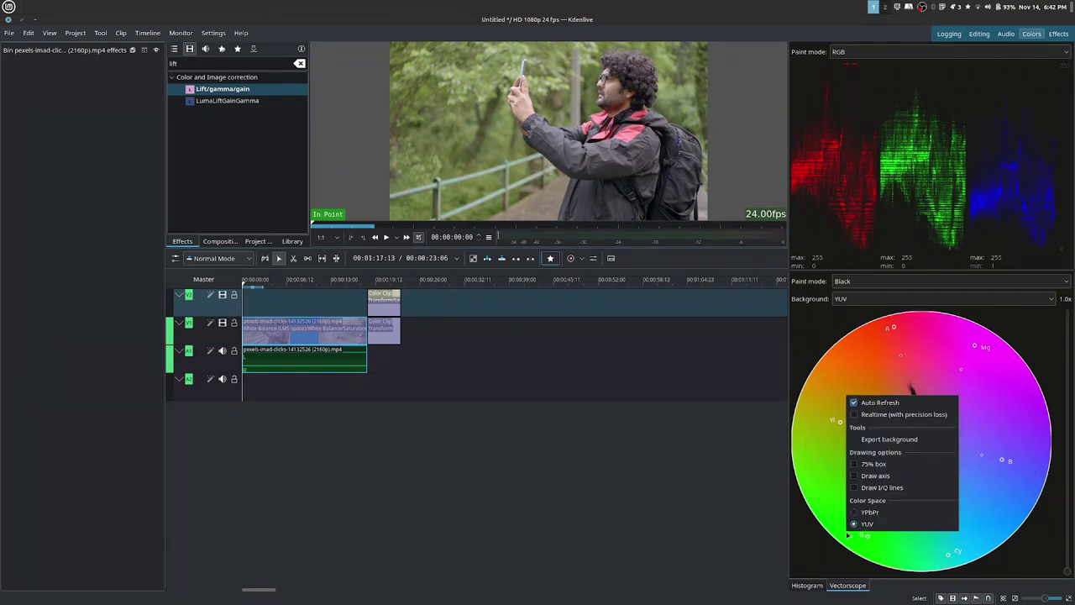
left_click(852, 461)
right_click(881, 468)
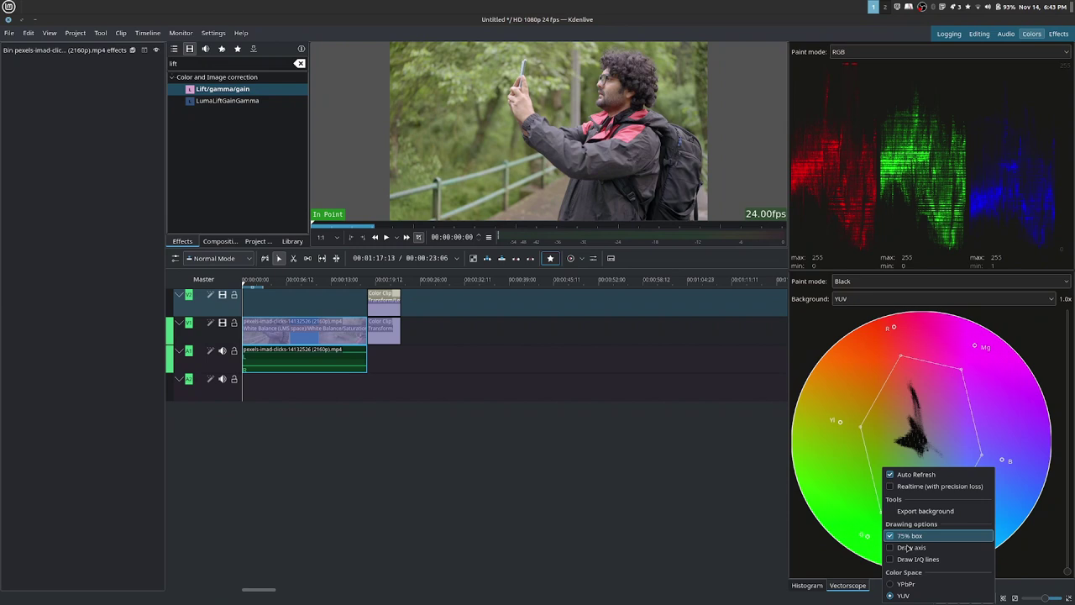
left_click(905, 547)
right_click(909, 554)
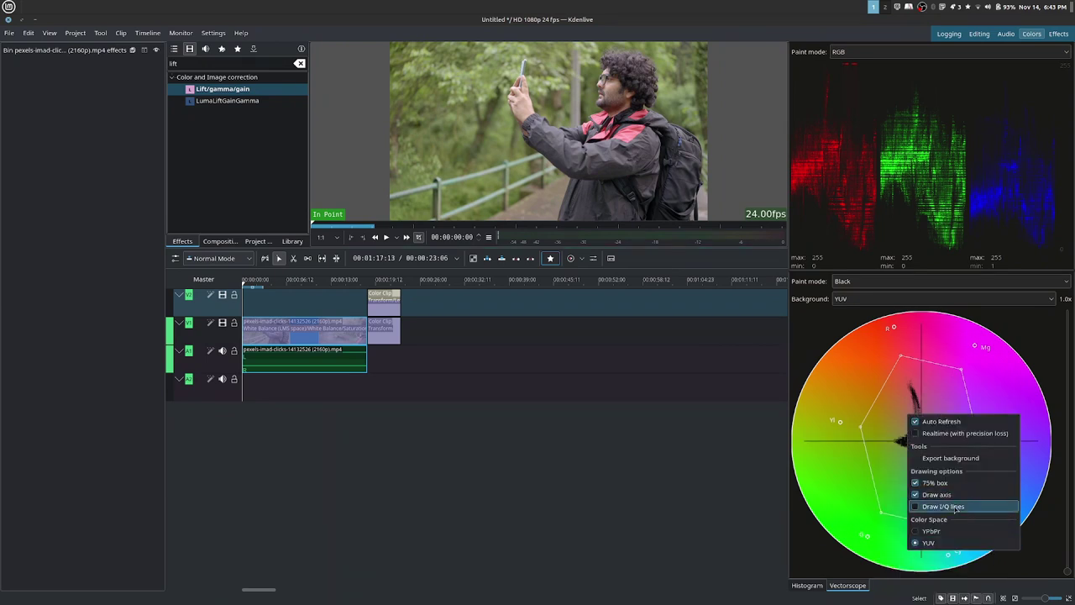
left_click(946, 506)
Turn the vectorscope's 75% box, axis and I/Q lines back off, then enable Draw axis on the RGB parade
right_click(864, 495)
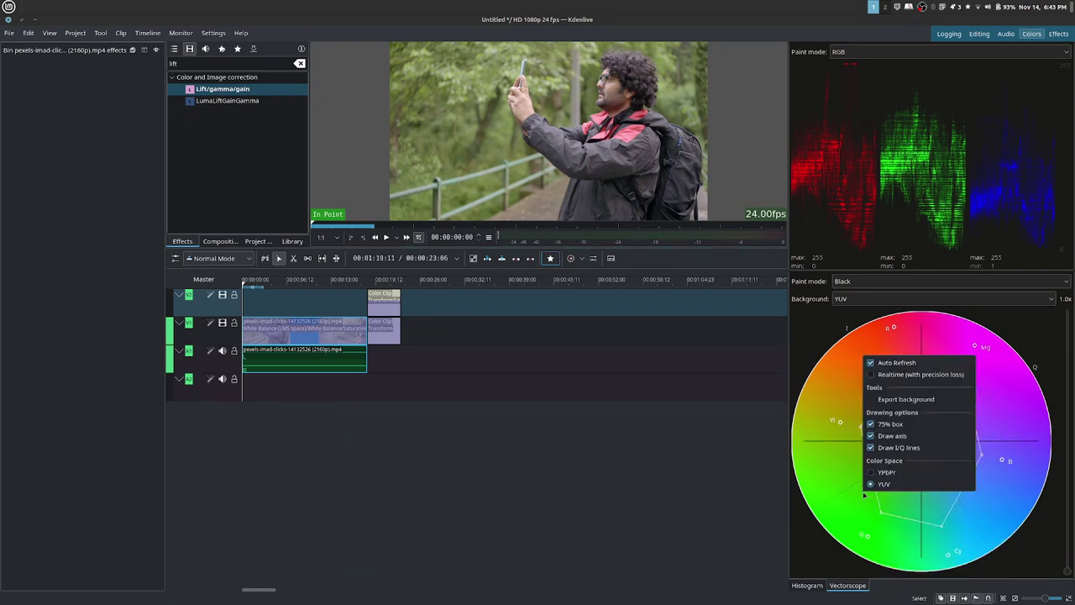
left_click(897, 425)
right_click(899, 429)
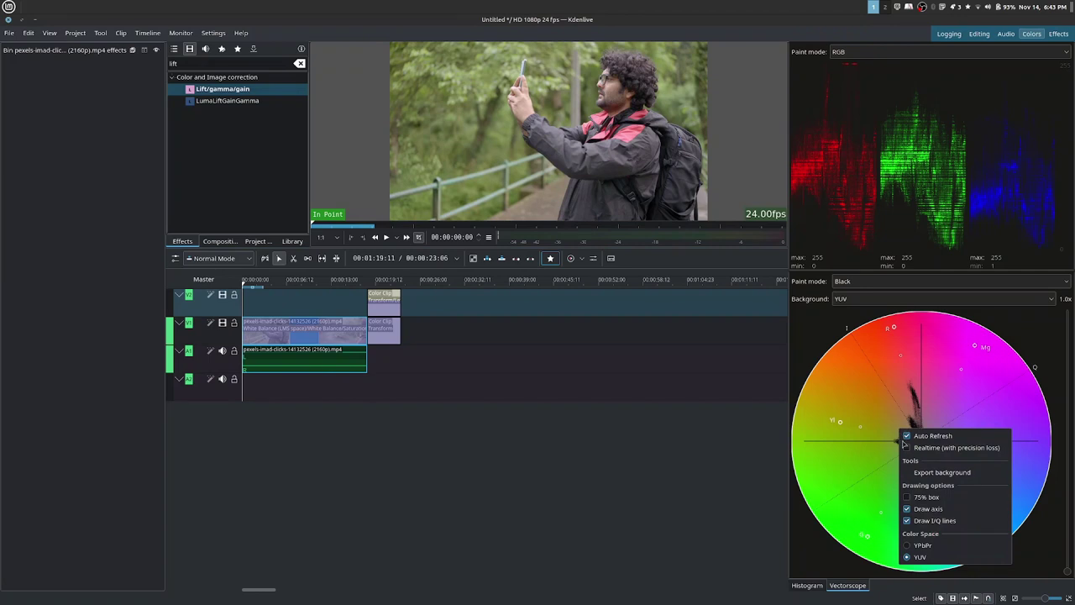
left_click(923, 508)
right_click(921, 509)
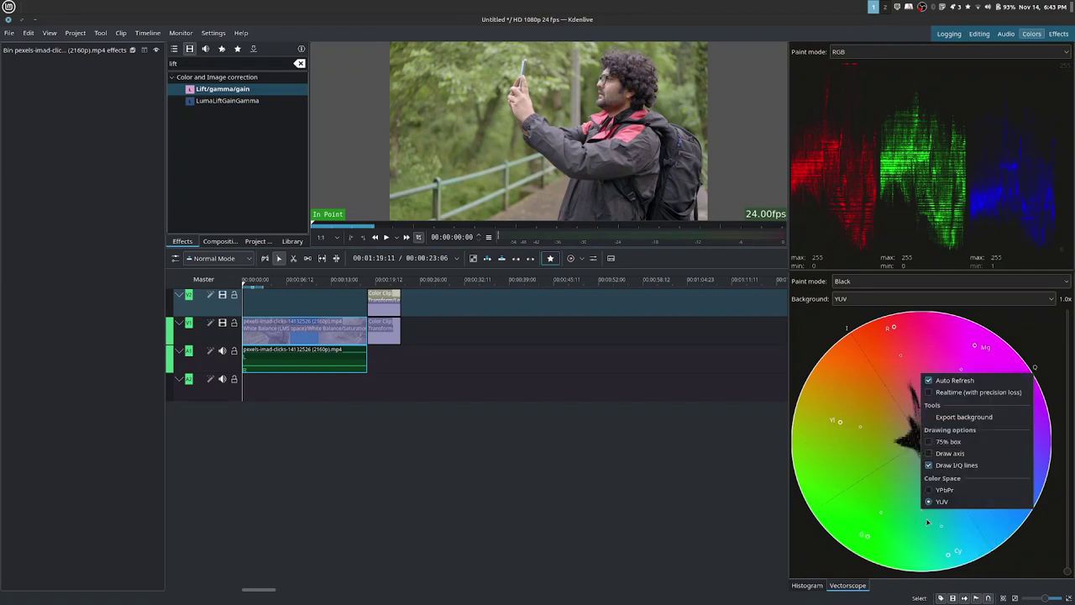
left_click(964, 465)
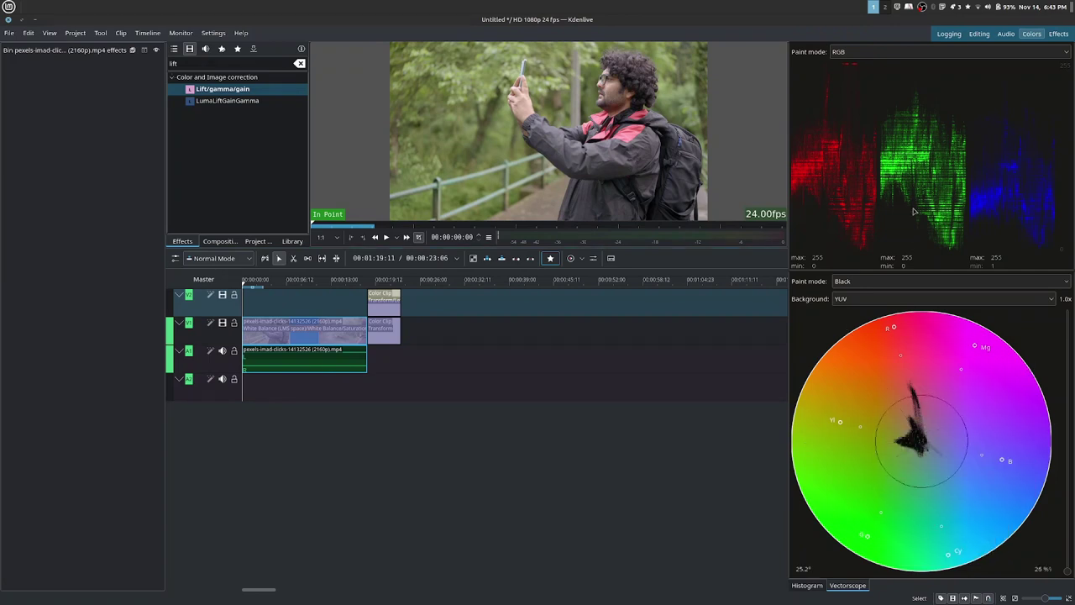
right_click(904, 140)
left_click(944, 175)
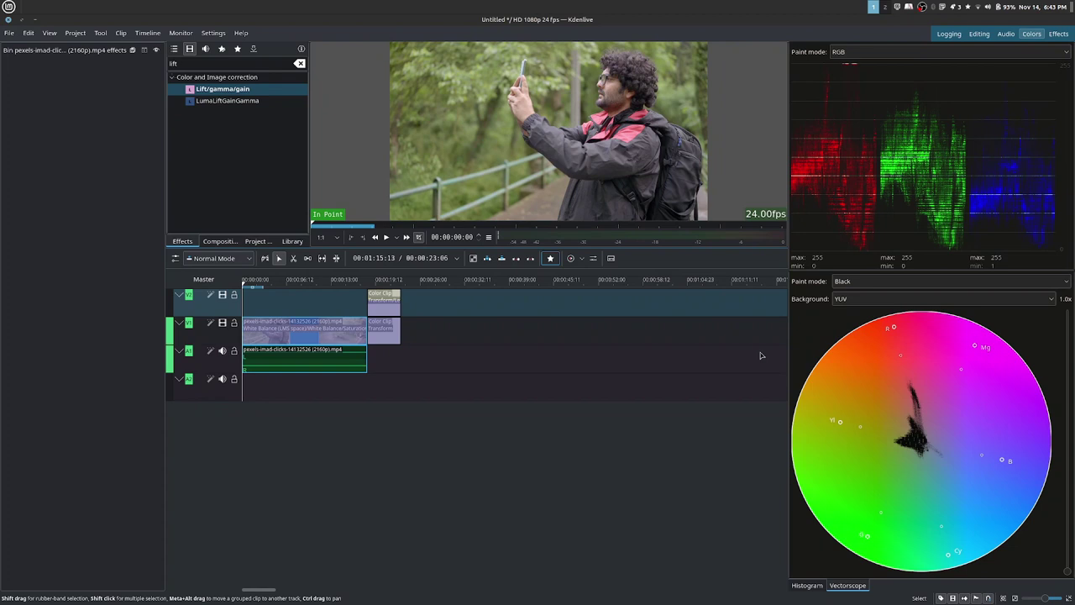
Untick Draw axis on the RGB parade and dock the Waveform scope from the View menu
right_click(897, 190)
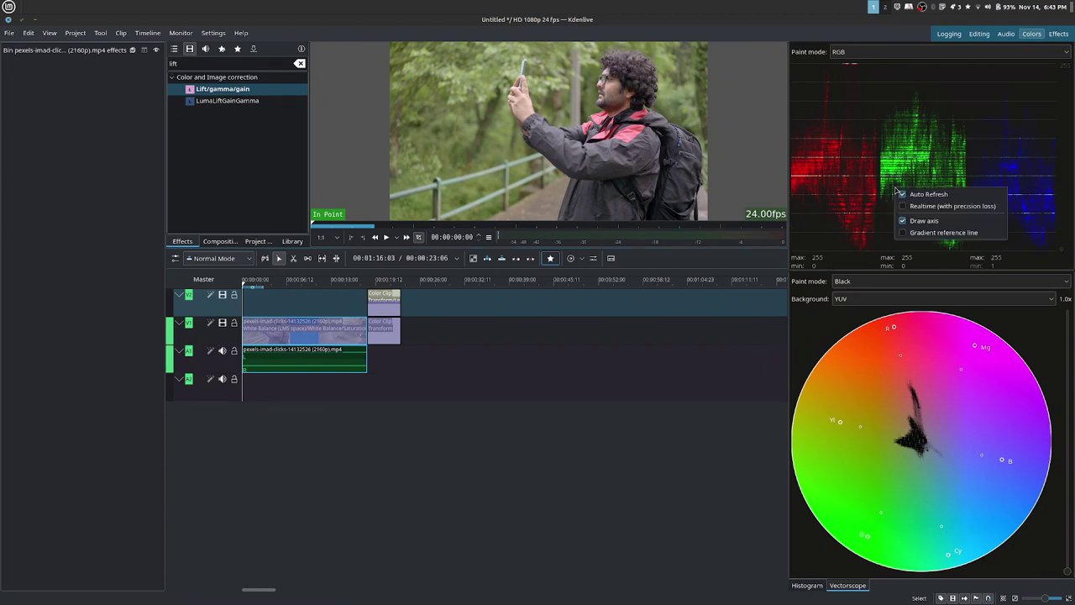
left_click(913, 221)
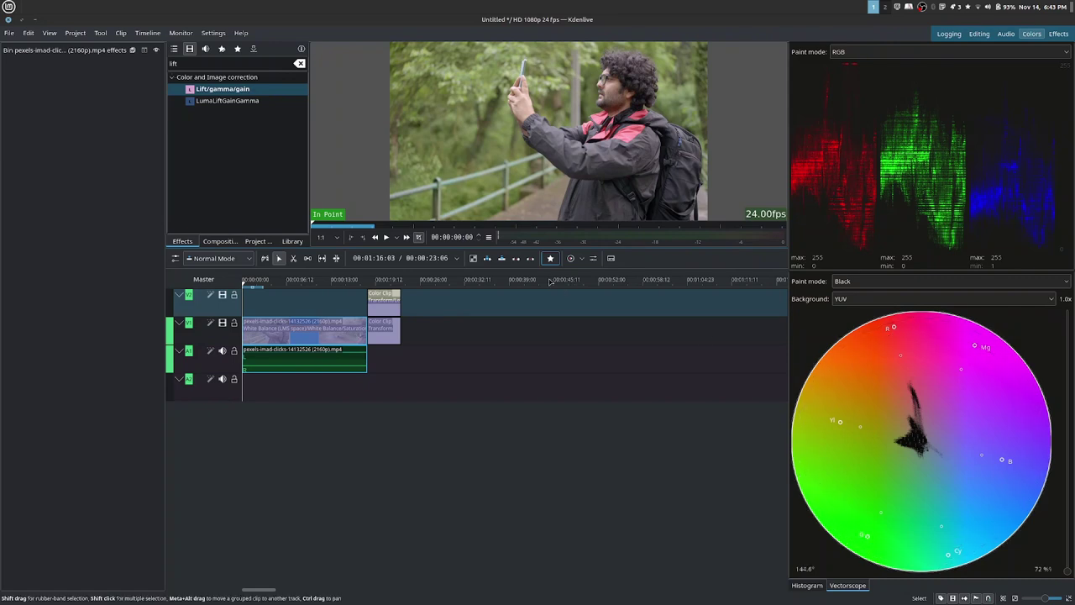
left_click(55, 36)
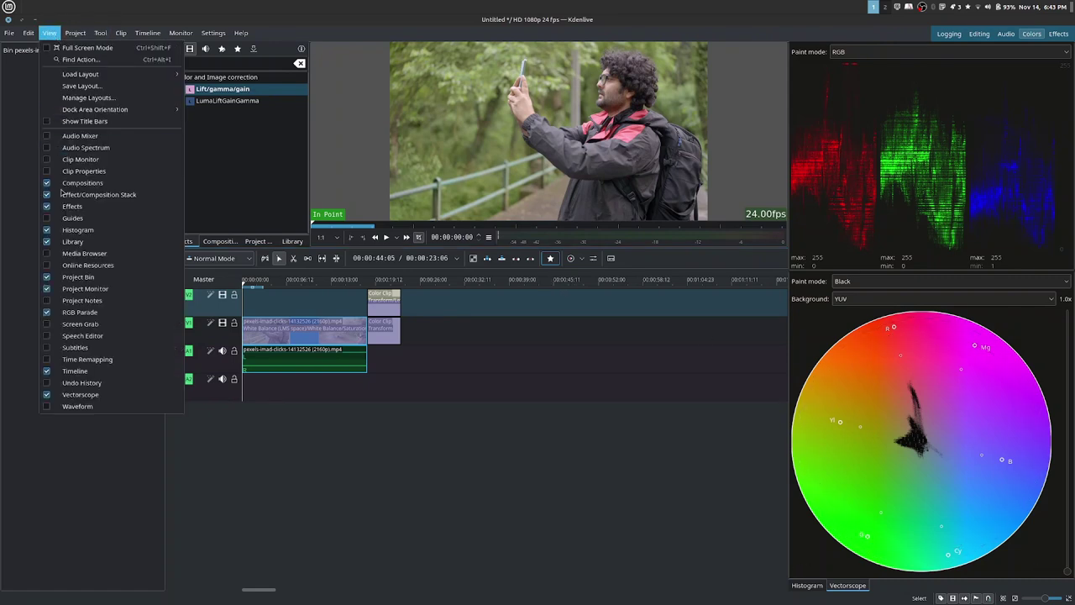
left_click(59, 410)
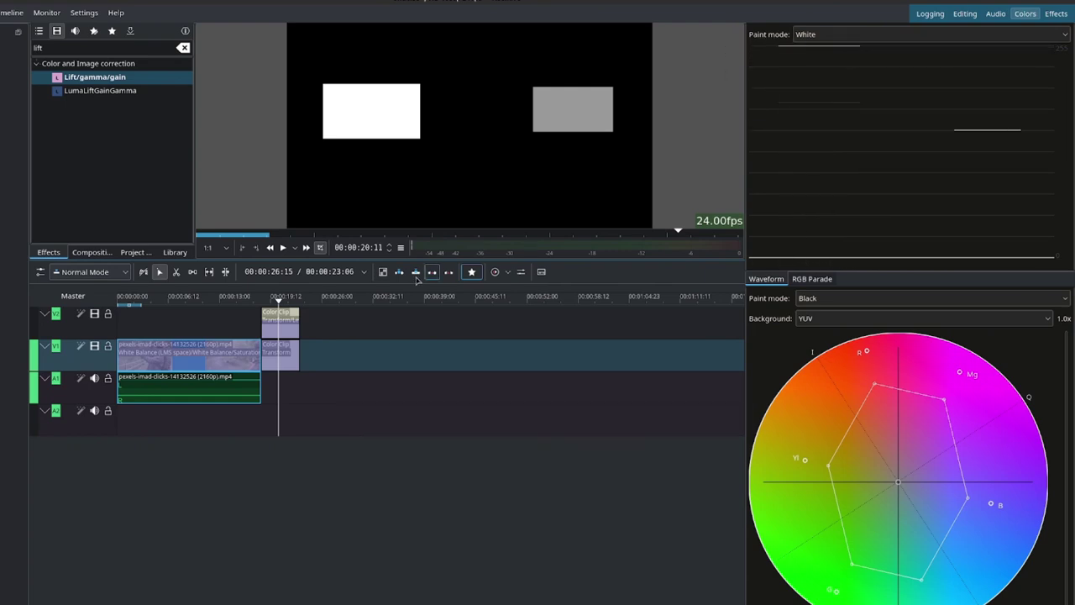
Select the Color Clip on V1 and drag its white rectangle to a new spot in the monitor
left_click(278, 356)
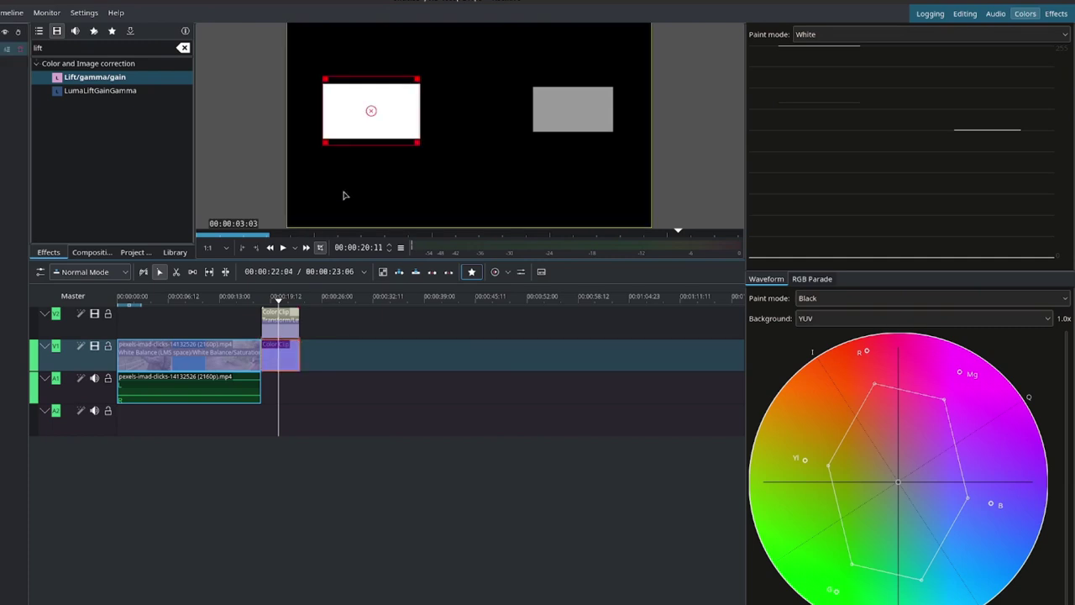
left_click_drag(370, 113, 332, 137)
left_click_drag(345, 185, 355, 112)
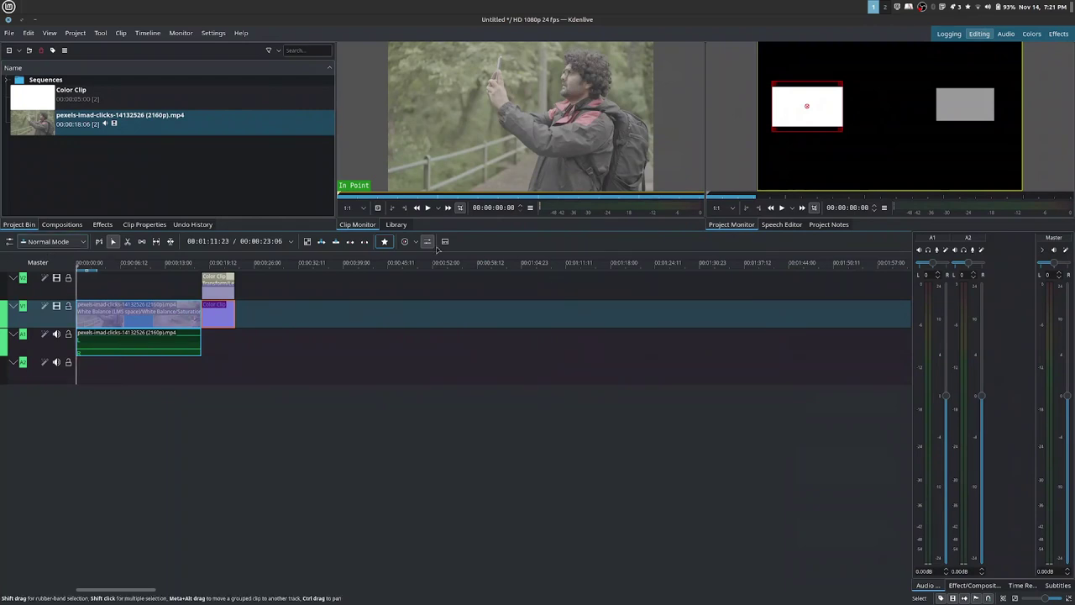
Hide the audio mixer, switch the lower scope to the vectorscope and widen the scopes area
left_click(428, 241)
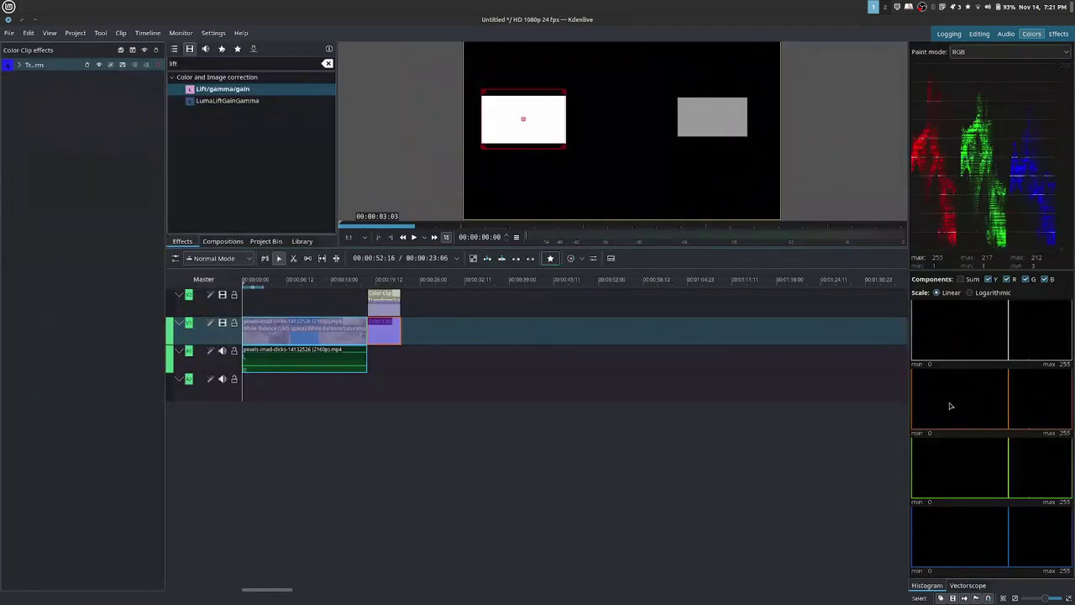
left_click(970, 585)
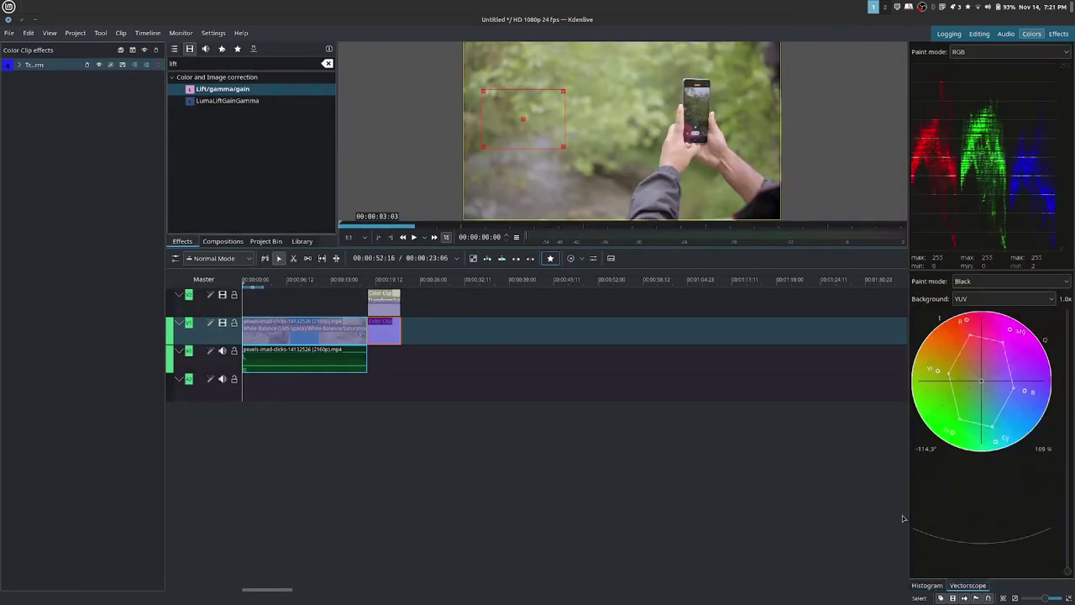
left_click_drag(904, 514, 759, 505)
Untick the vectorscope's 75% box, Draw axis and Draw I/Q lines
right_click(881, 456)
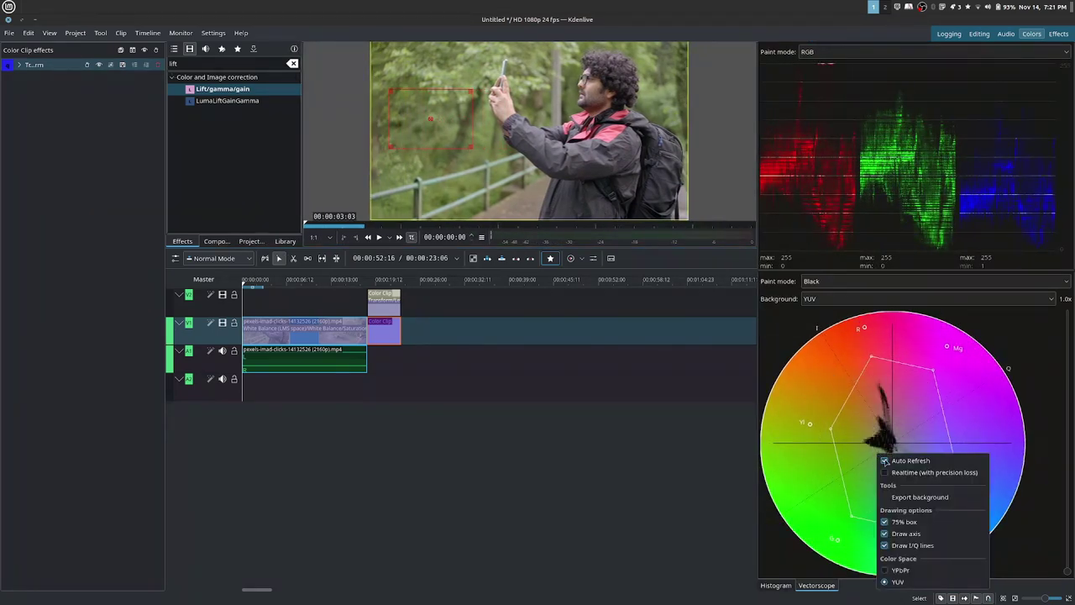
left_click(903, 522)
right_click(906, 385)
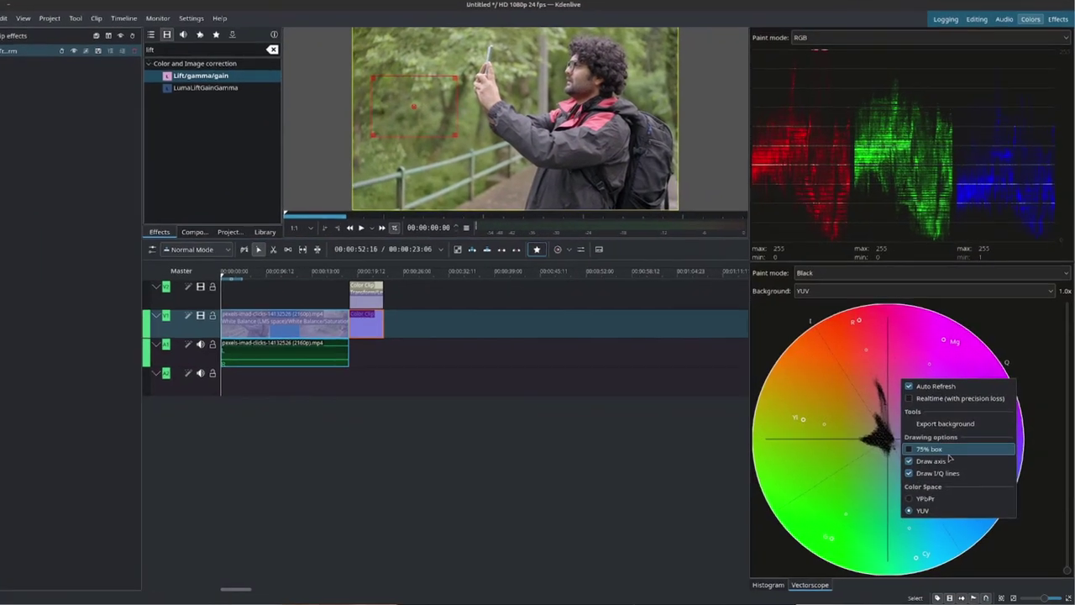
left_click(947, 461)
right_click(947, 458)
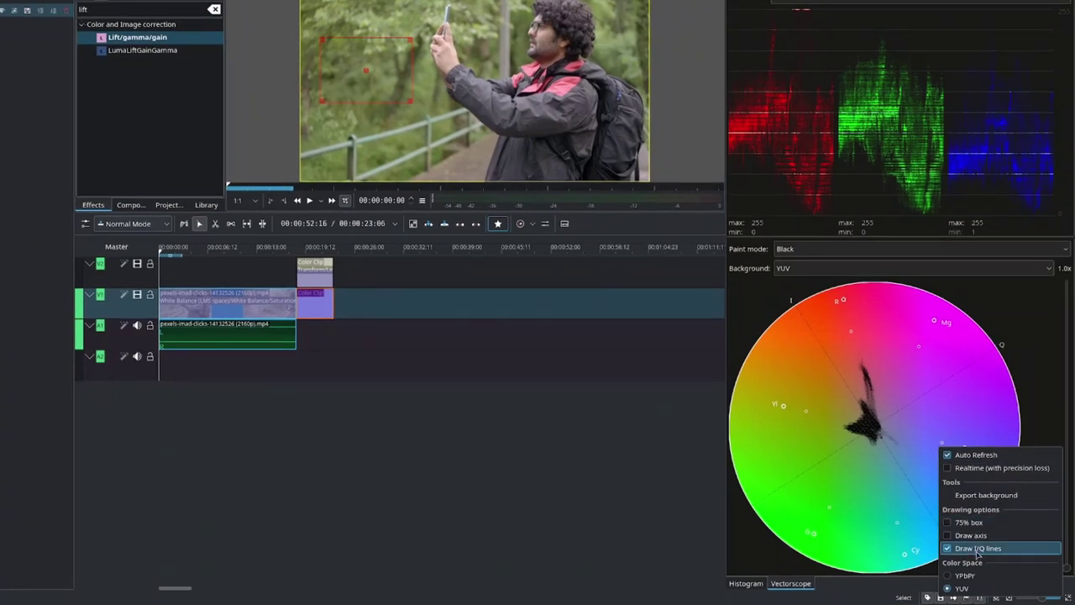
left_click(976, 550)
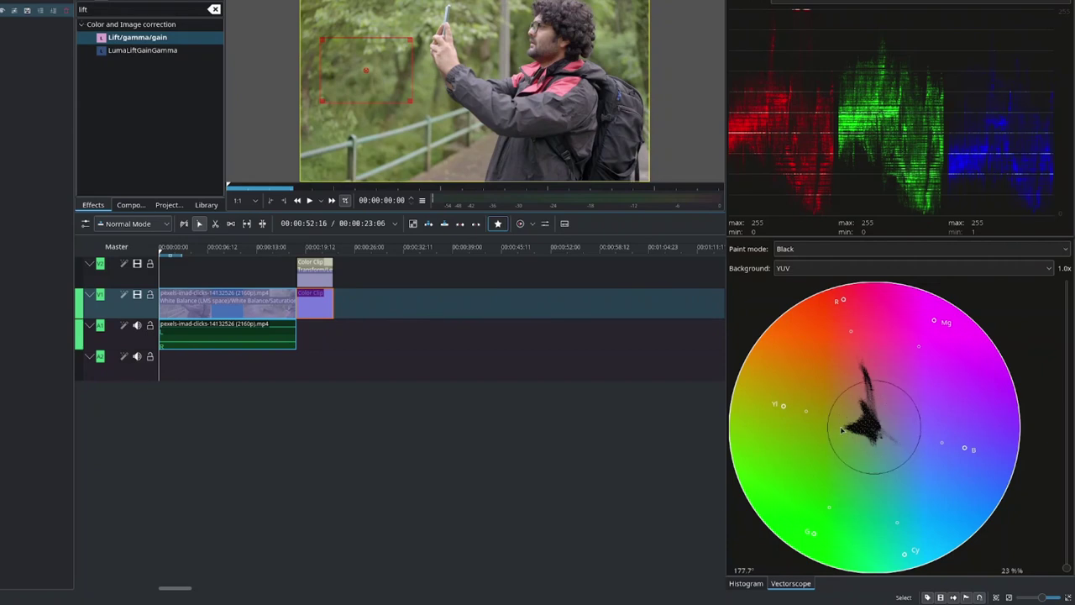
Tick 75% box, Draw axis and Draw I/Q lines in the vectorscope's context menu
right_click(868, 385)
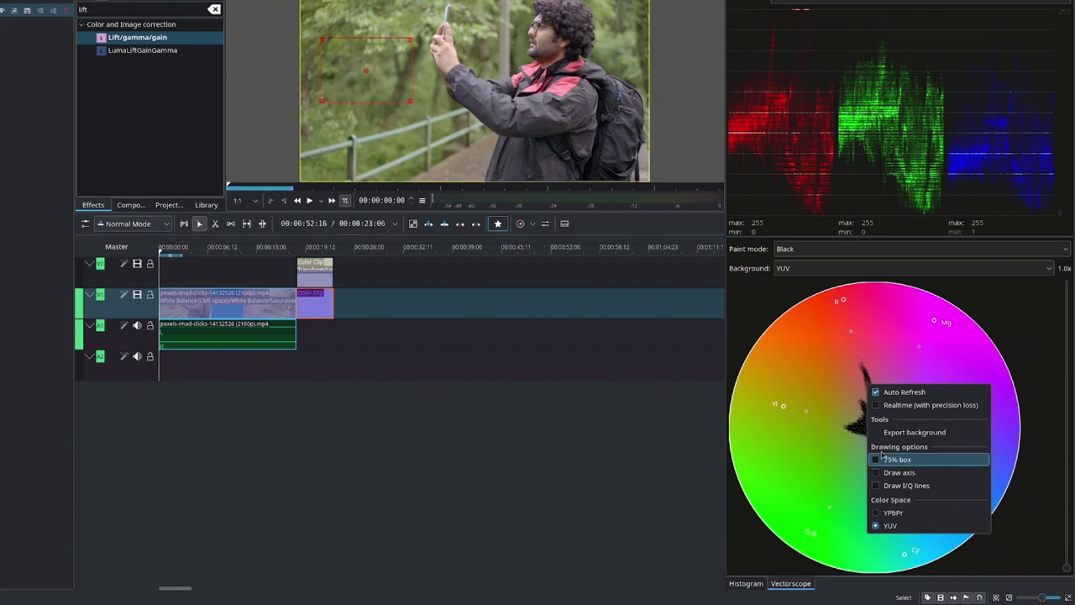
left_click(904, 462)
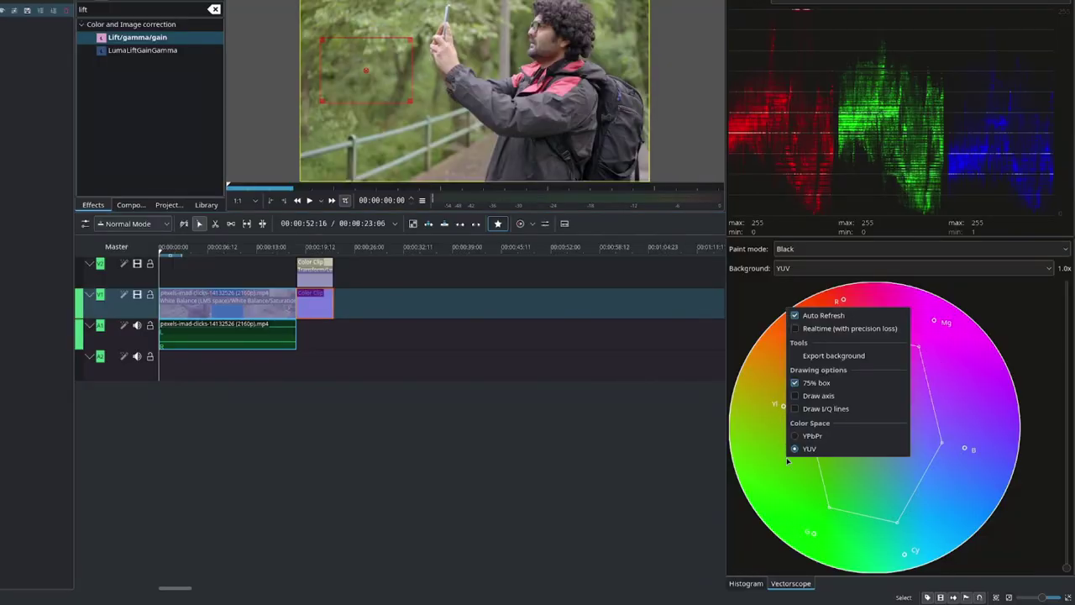
left_click(858, 403)
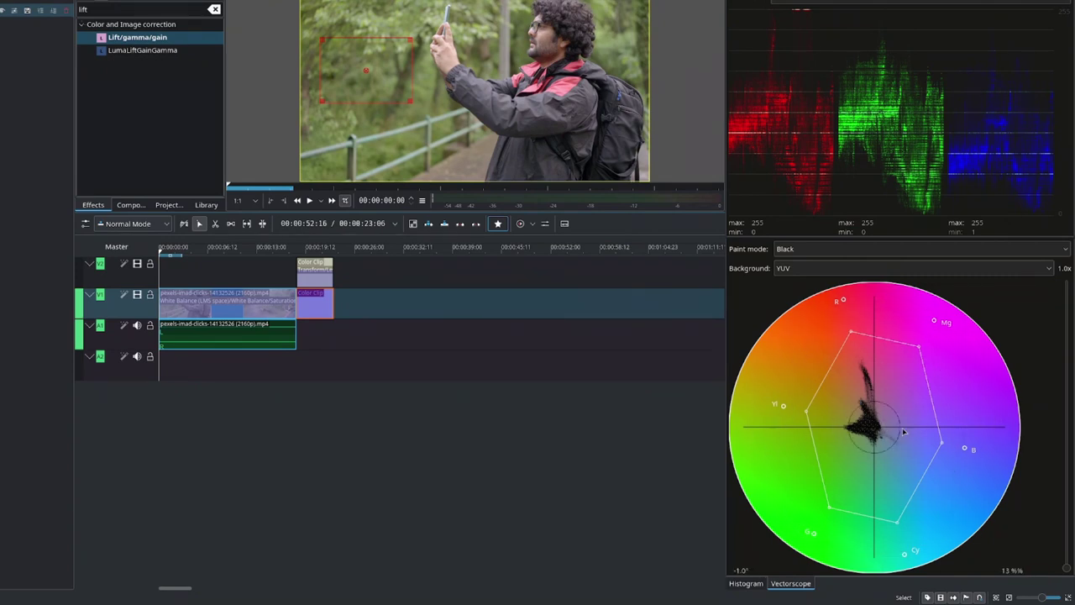
right_click(808, 435)
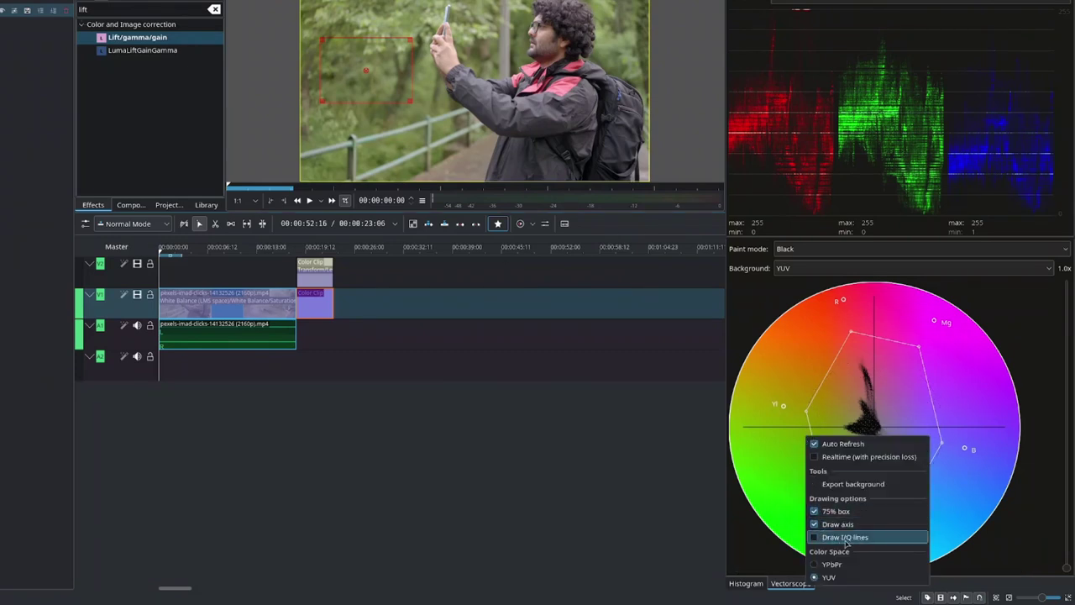
left_click(867, 538)
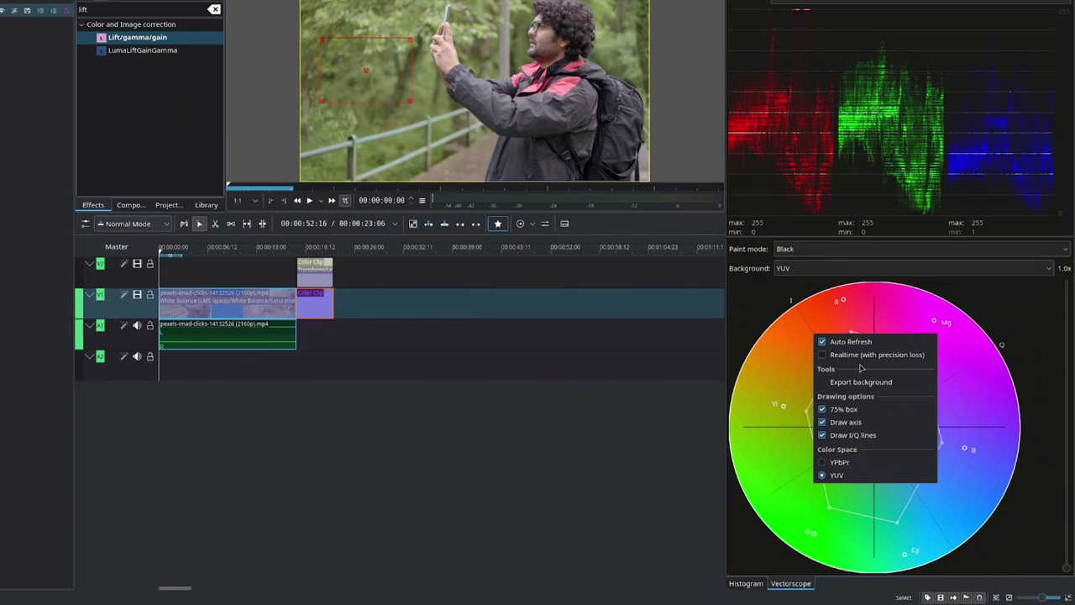
Set the vectorscope background to YUV and paint mode to Black, then show the Y, R, G, B histograms
left_click(761, 253)
left_click(830, 254)
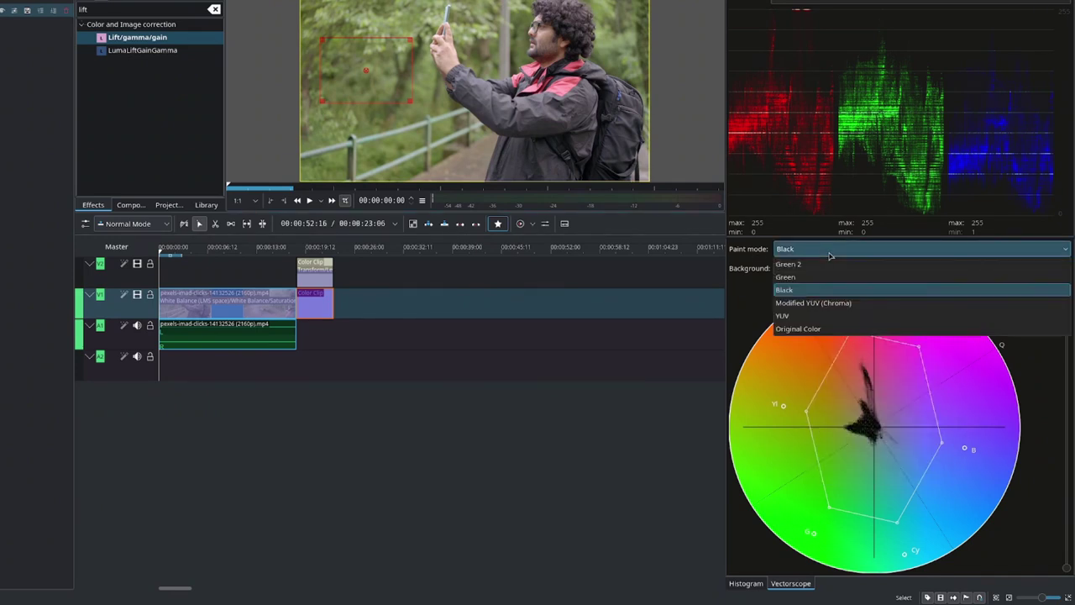
left_click(832, 315)
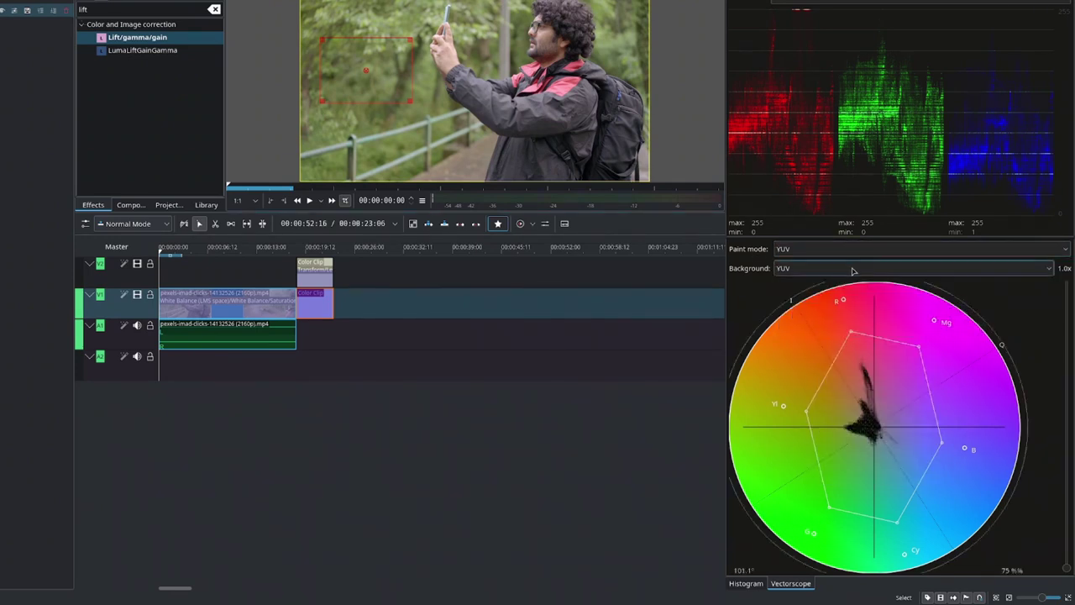
left_click(869, 271)
left_click(822, 296)
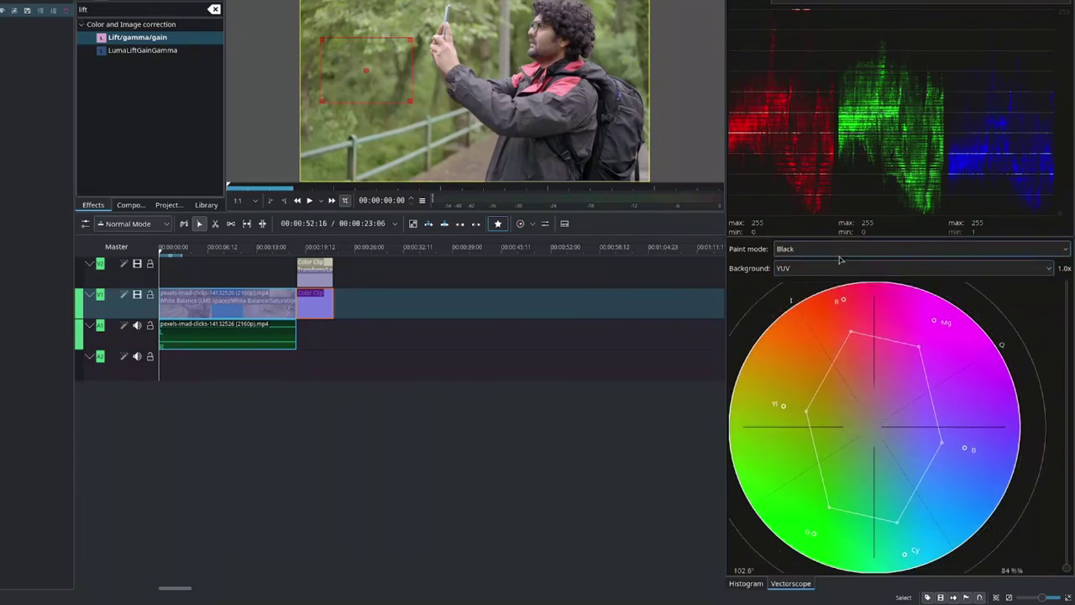
left_click(840, 256)
left_click(828, 290)
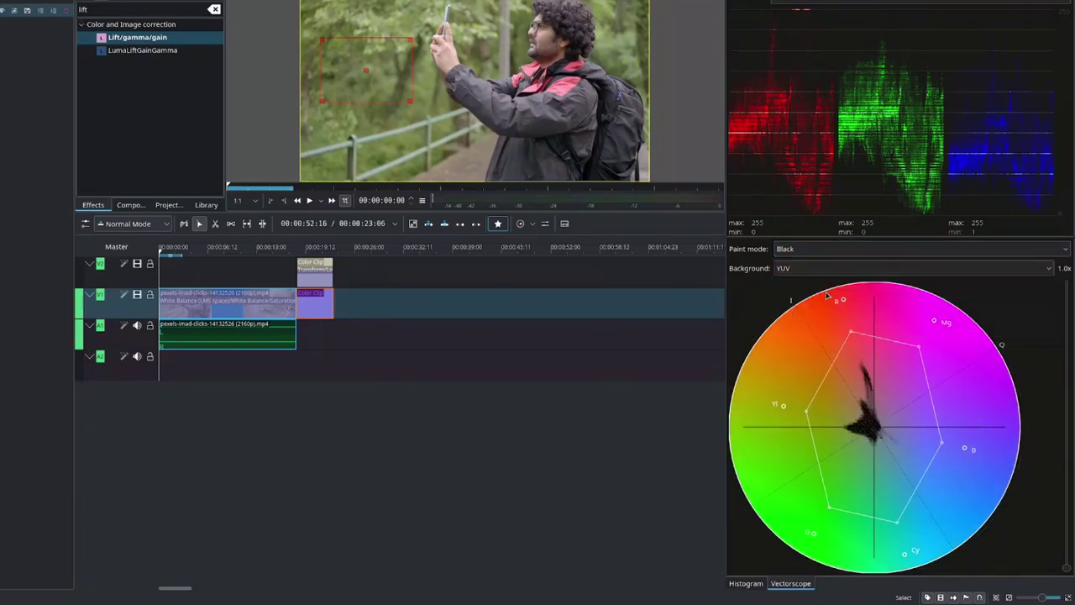
left_click(846, 249)
left_click(851, 252)
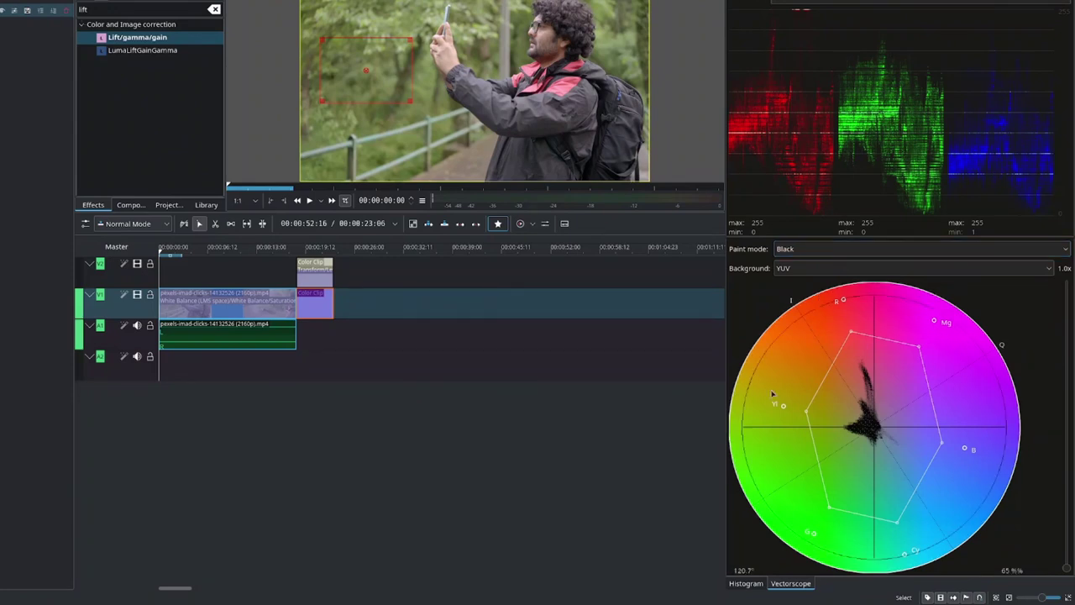
left_click(745, 584)
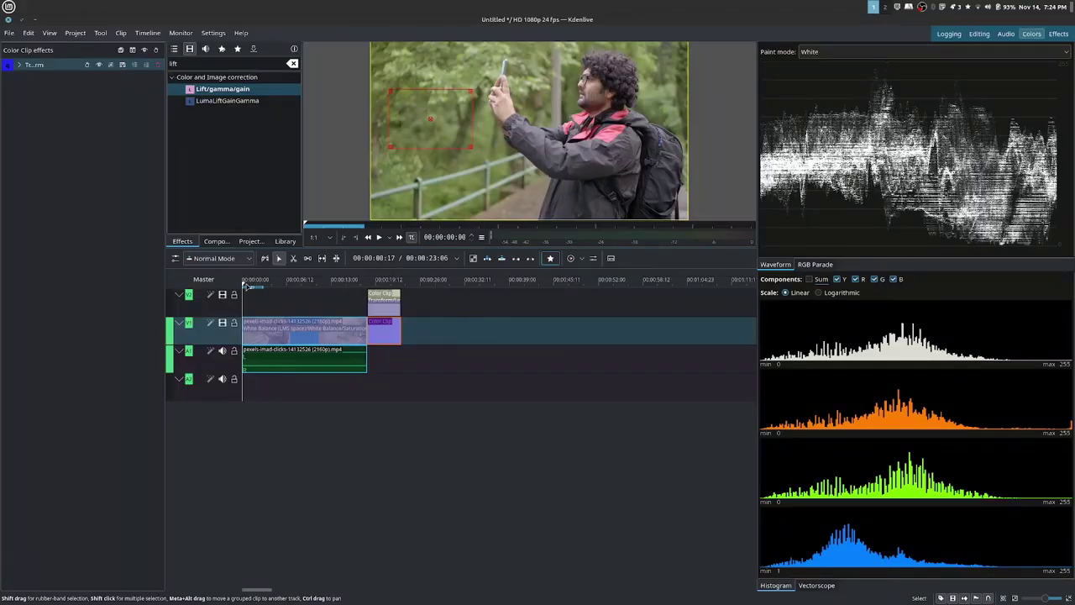
Jump to 00:00:00:00, deselect the colour clip and play the project
left_click(243, 285)
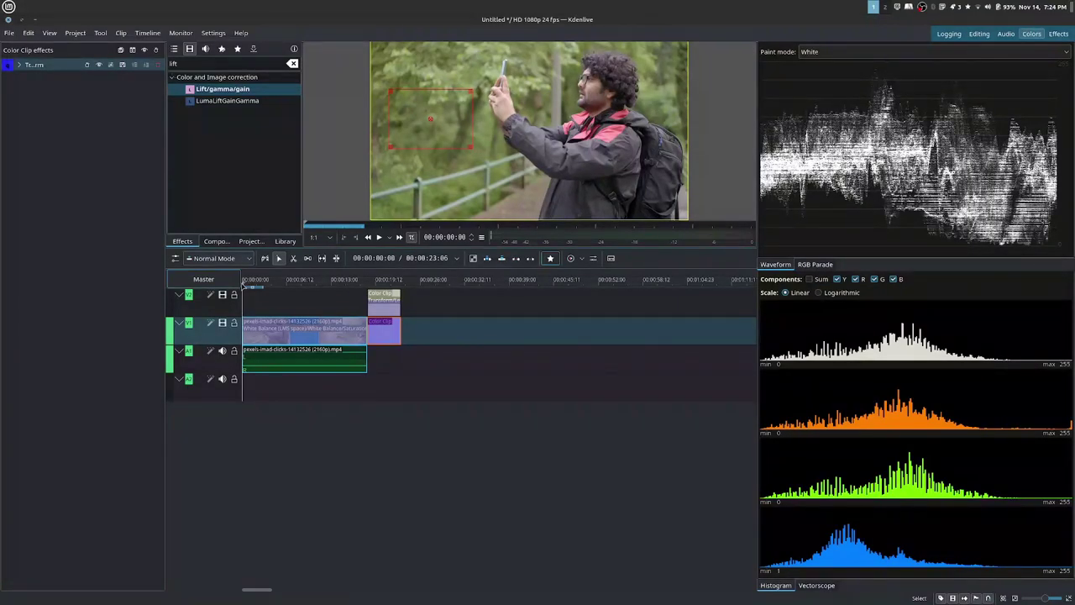
left_click(245, 306)
key("space")
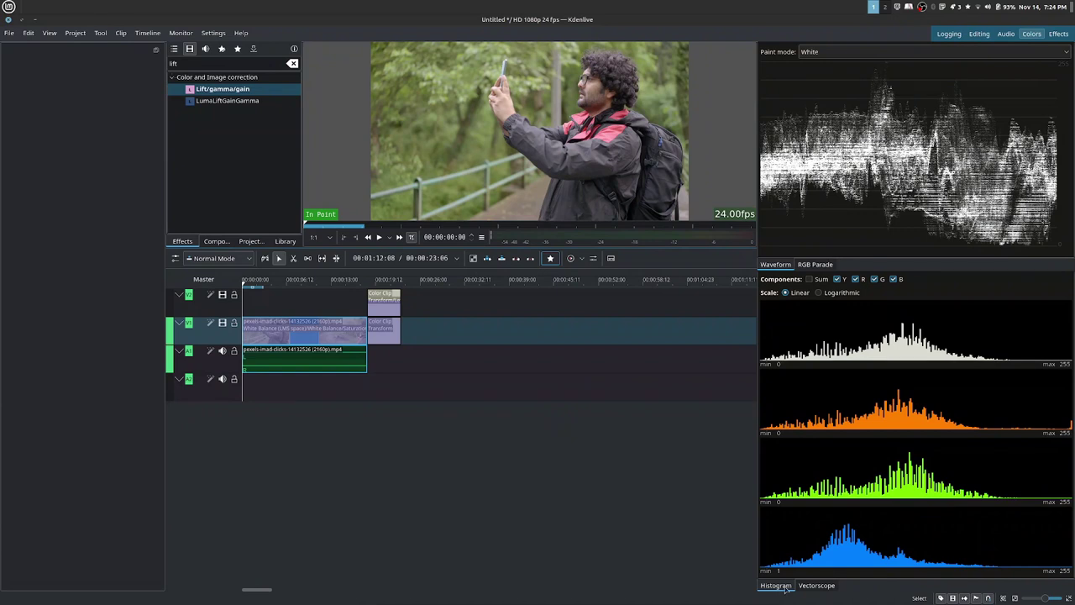
mouse_move(813, 590)
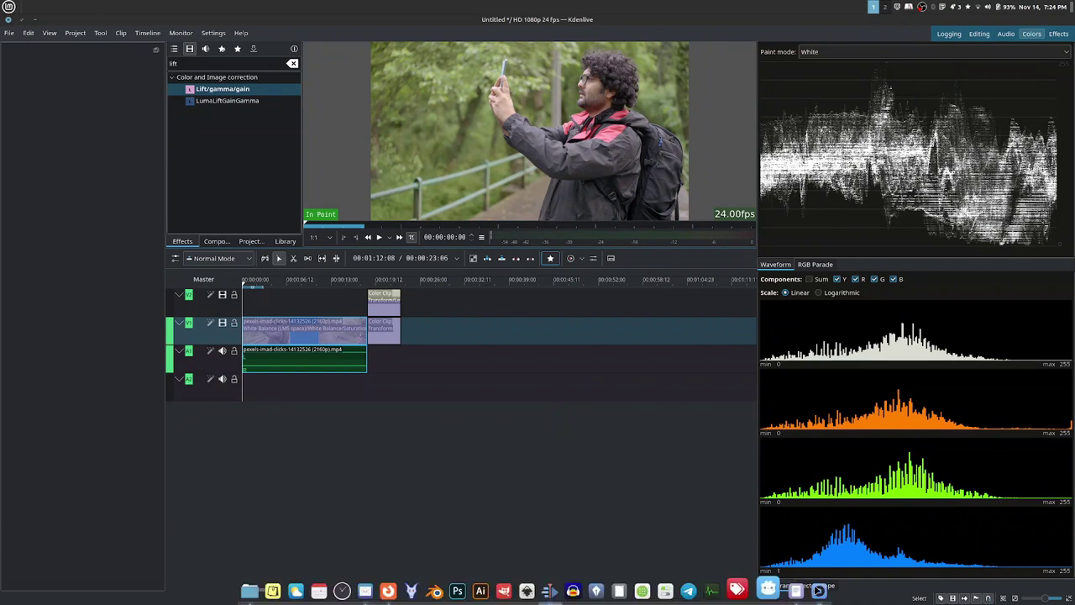